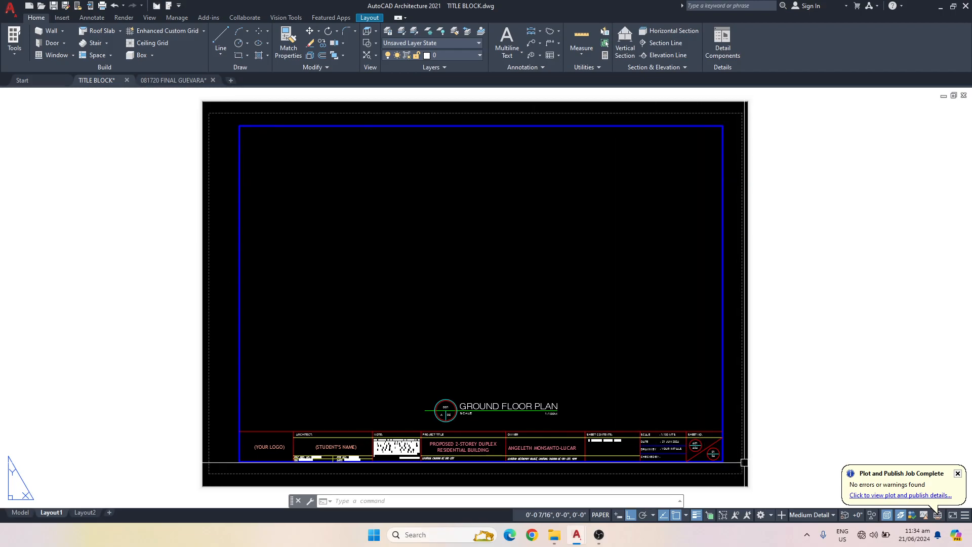
Step: Examine the GROUND FLOOR PLAN title tag and the title block below it on Layout1
scroll(484, 417, "up", 5)
middle_click_drag(584, 403, 552, 420)
scroll(521, 408, "down", 4)
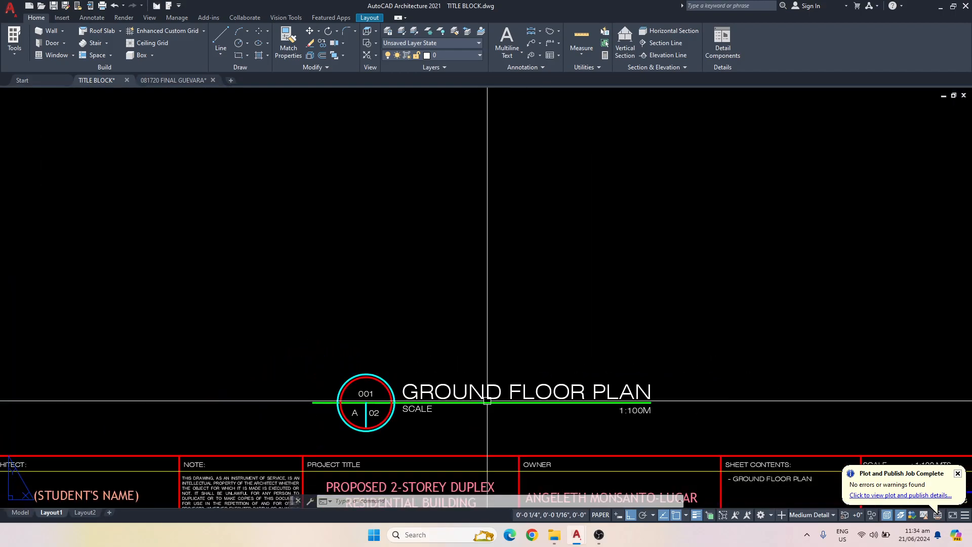
scroll(458, 405, "up", 4)
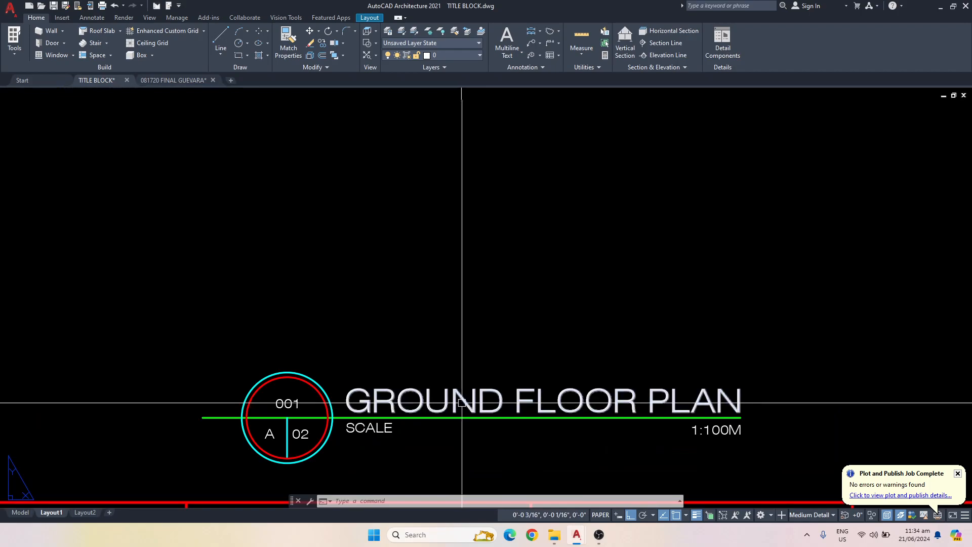
scroll(462, 402, "down", 2)
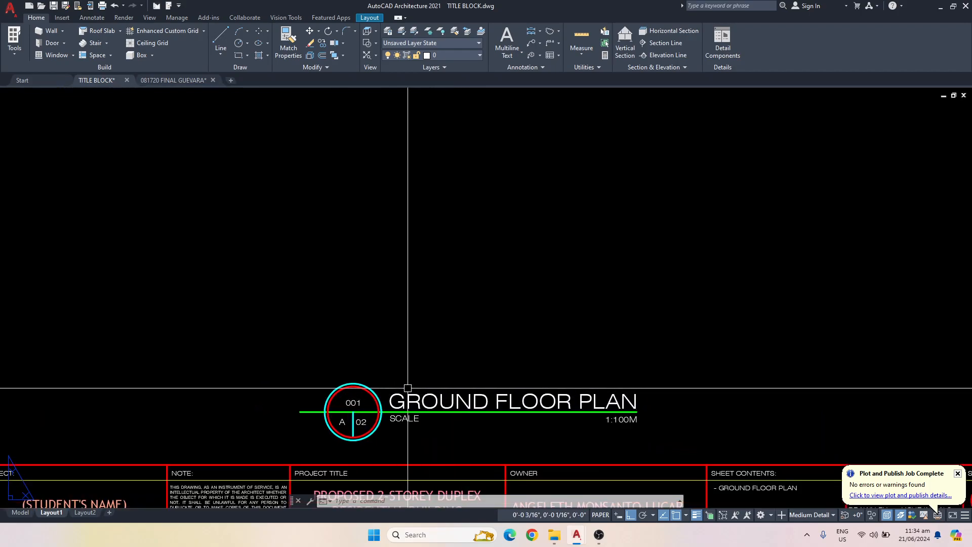
scroll(499, 393, "down", 4)
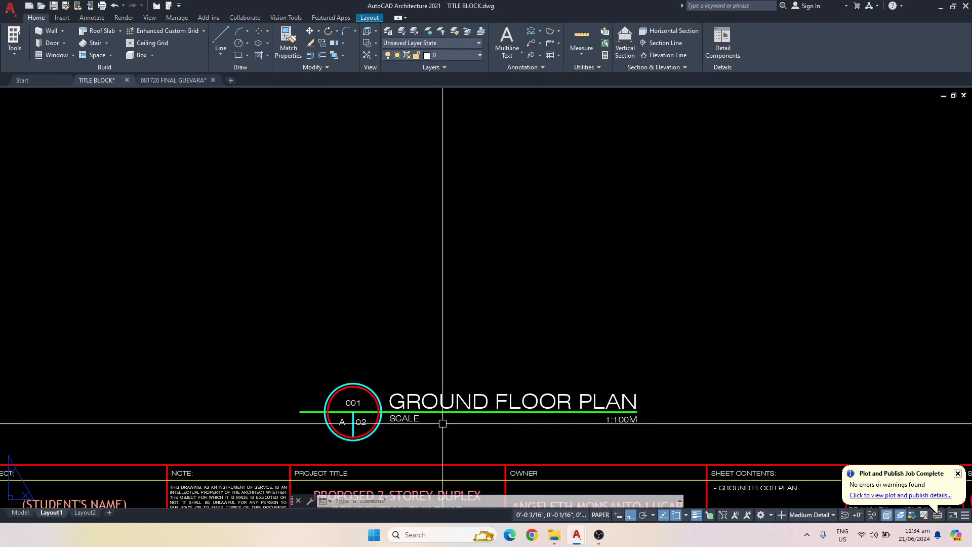
scroll(405, 397, "up", 2)
scroll(405, 397, "down", 4)
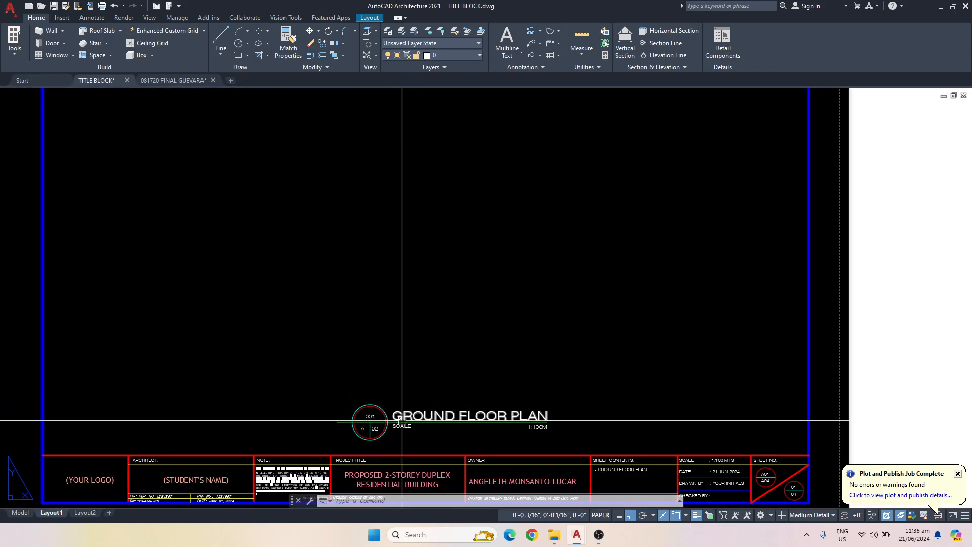
scroll(438, 430, "up", 2)
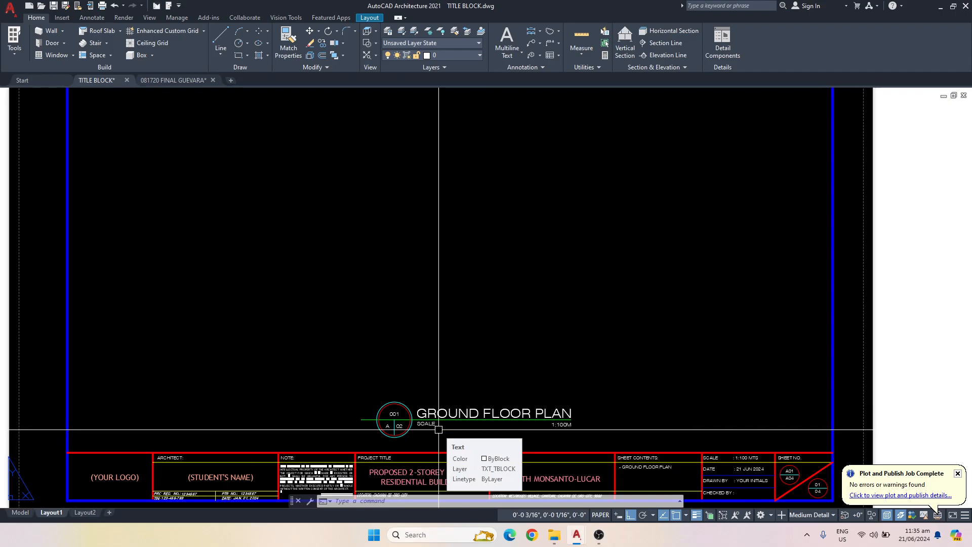
scroll(438, 430, "down", 3)
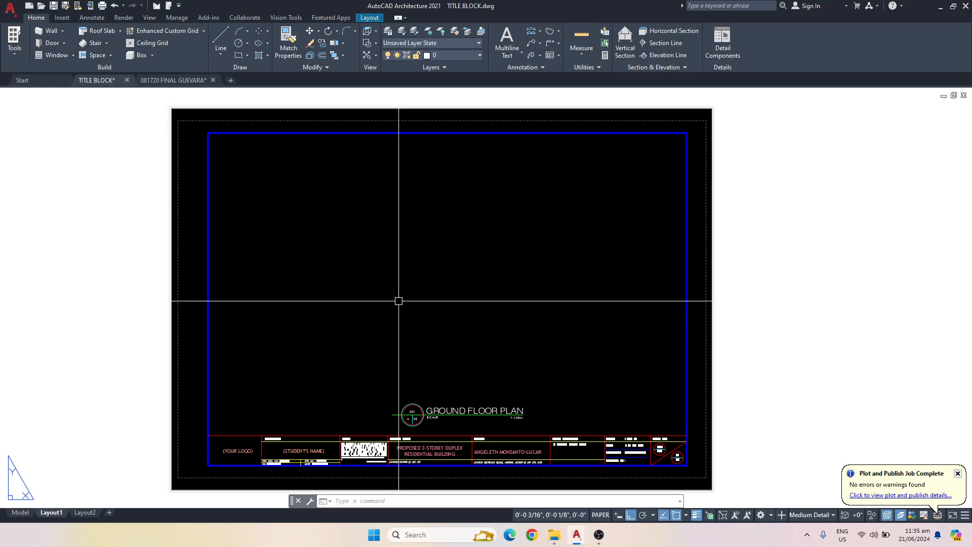
Step: Create a rectangular viewport with MVIEW, just inside the blue border and ending above the GROUND FLOOR PLAN title
type("m")
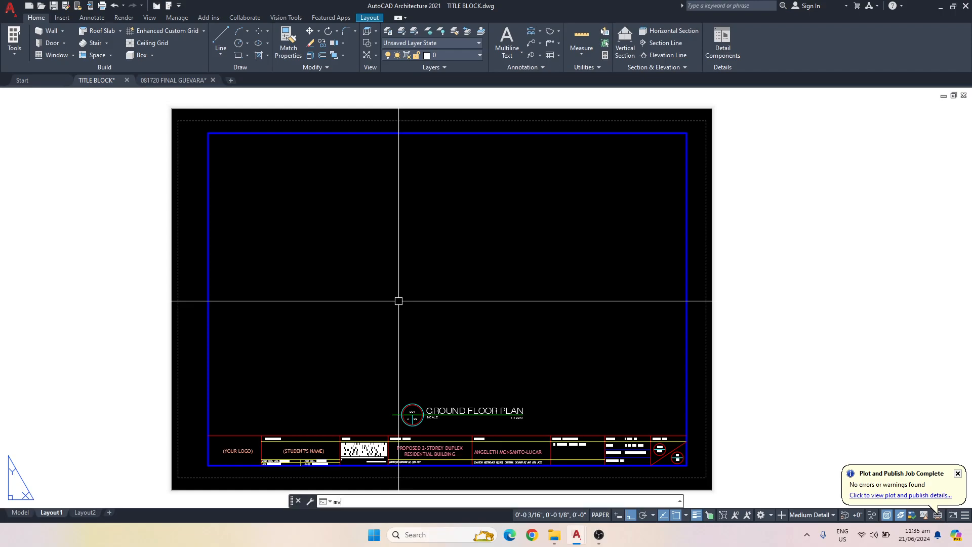
type("v")
key("Return")
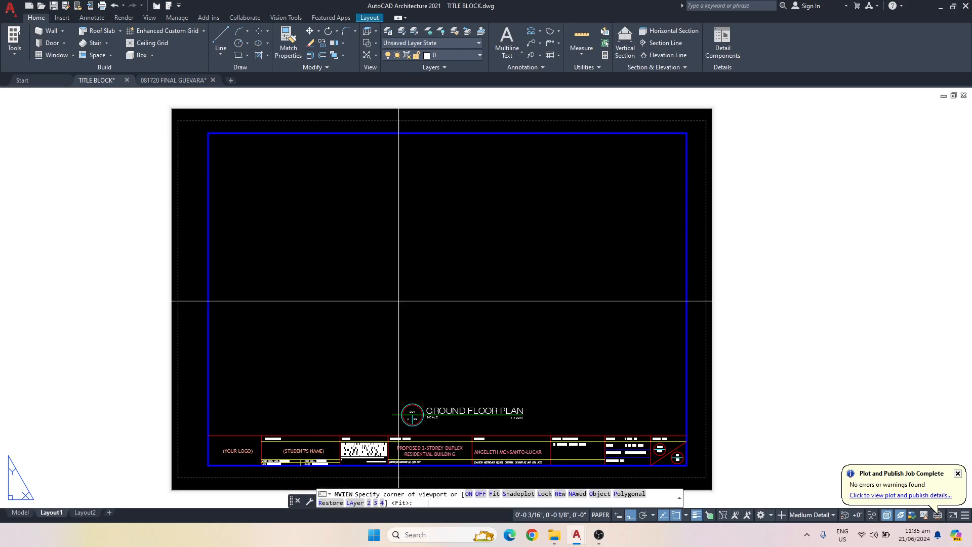
left_click(216, 139)
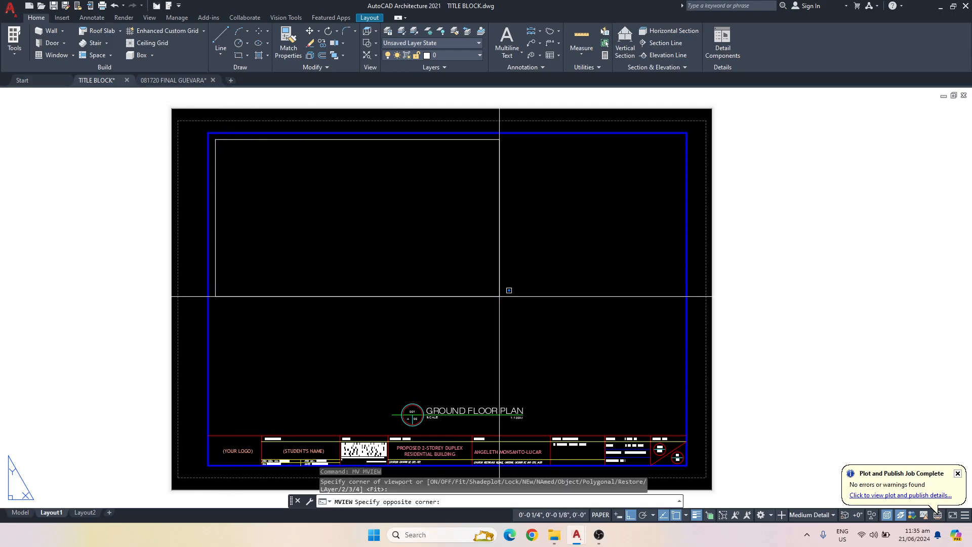
left_click(678, 402)
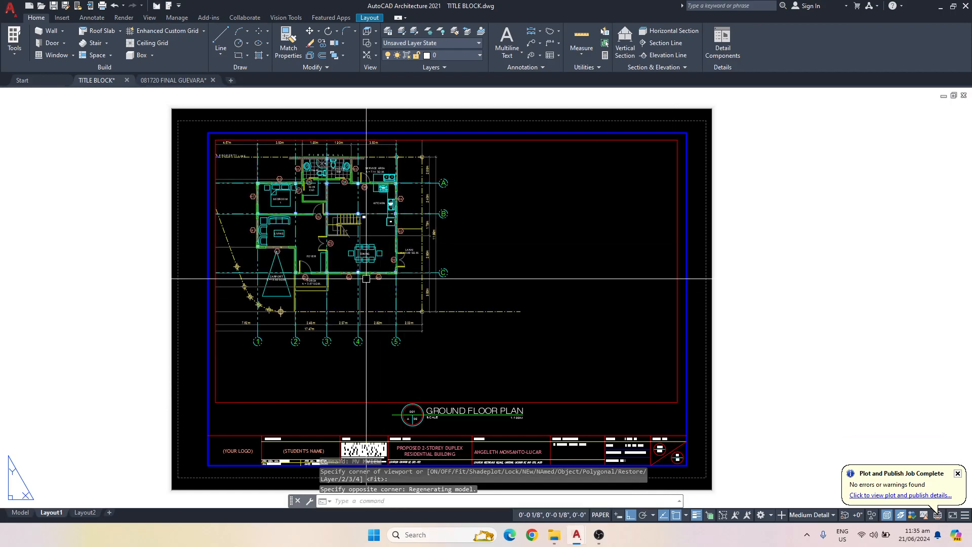
Step: Activate the new viewport and centre the complete ground floor plan inside its frame
double_click(412, 274)
scroll(462, 257, "down", 5)
scroll(479, 314, "down", 3)
scroll(488, 343, "up", 4)
scroll(437, 295, "down", 4)
scroll(484, 269, "up", 2)
scroll(428, 270, "down", 8)
scroll(441, 258, "up", 8)
scroll(430, 258, "down", 6)
scroll(395, 290, "up", 6)
middle_click_drag(489, 238, 448, 304)
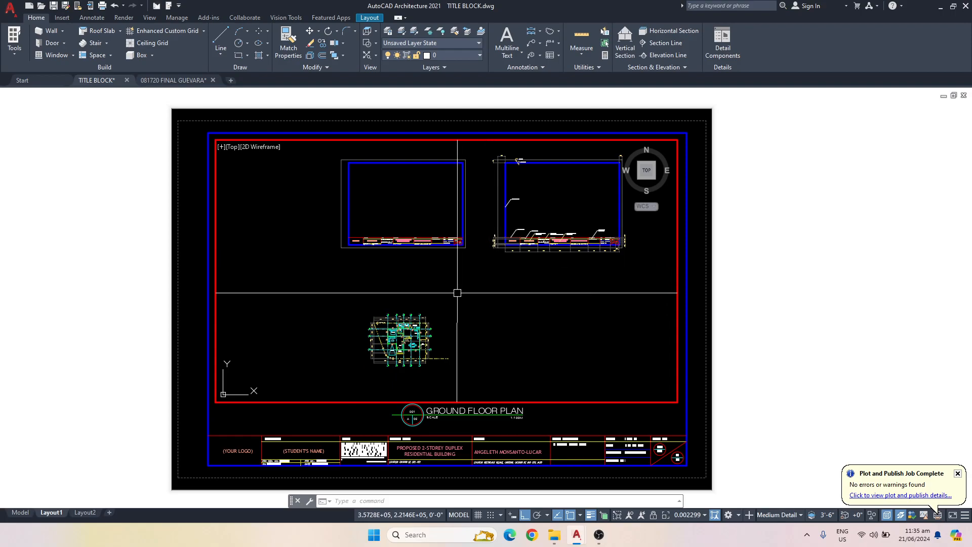
scroll(458, 284, "up", 4)
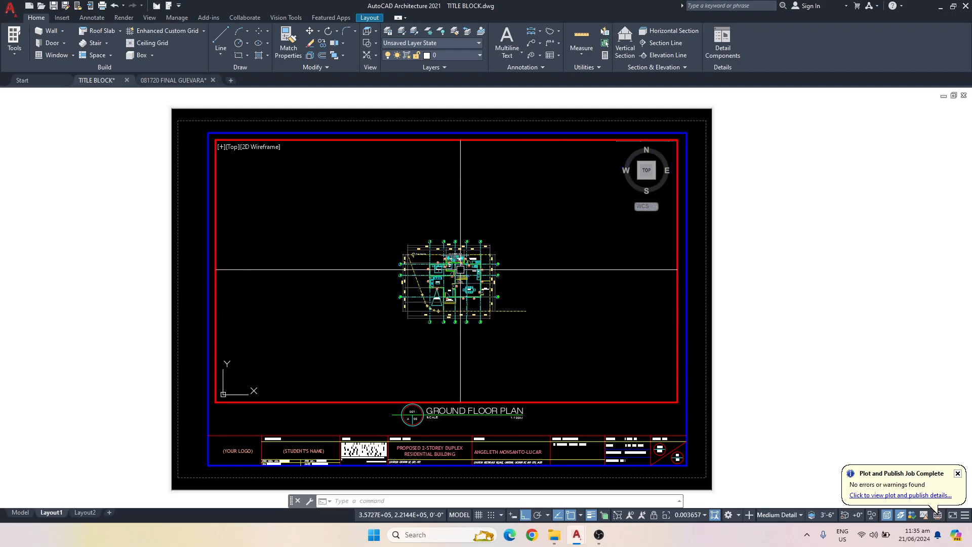
scroll(479, 251, "up", 2)
middle_click_drag(487, 248, 477, 258)
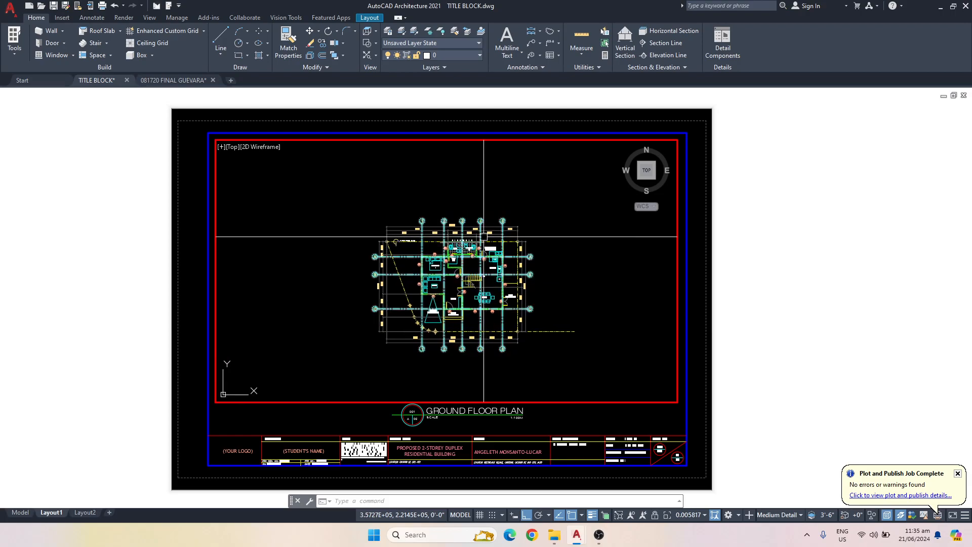
mouse_move(539, 281)
middle_mouse_down()
mouse_move(530, 281)
mouse_move(542, 276)
middle_mouse_up()
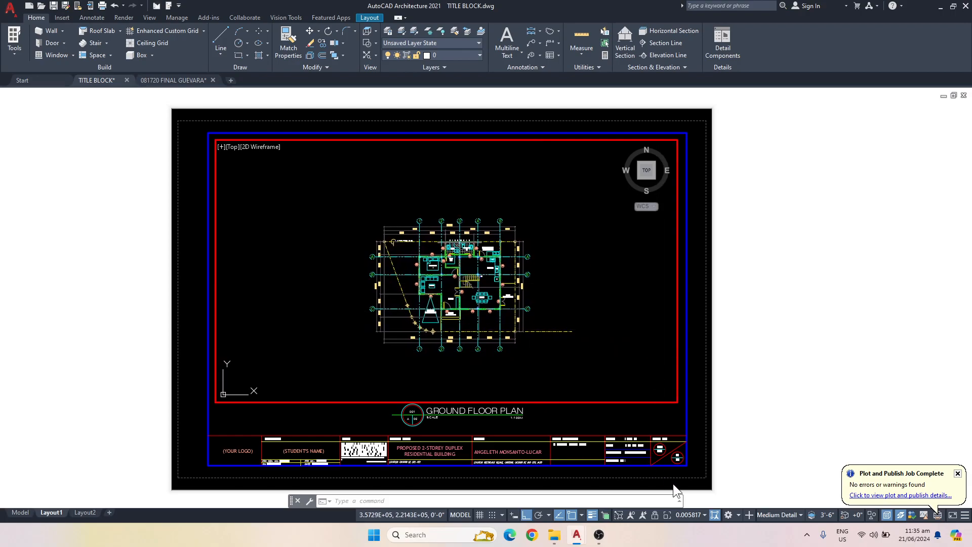
Step: Set the viewport scale to 1:100, centre the plan above its title and return to paper space
left_click(693, 515)
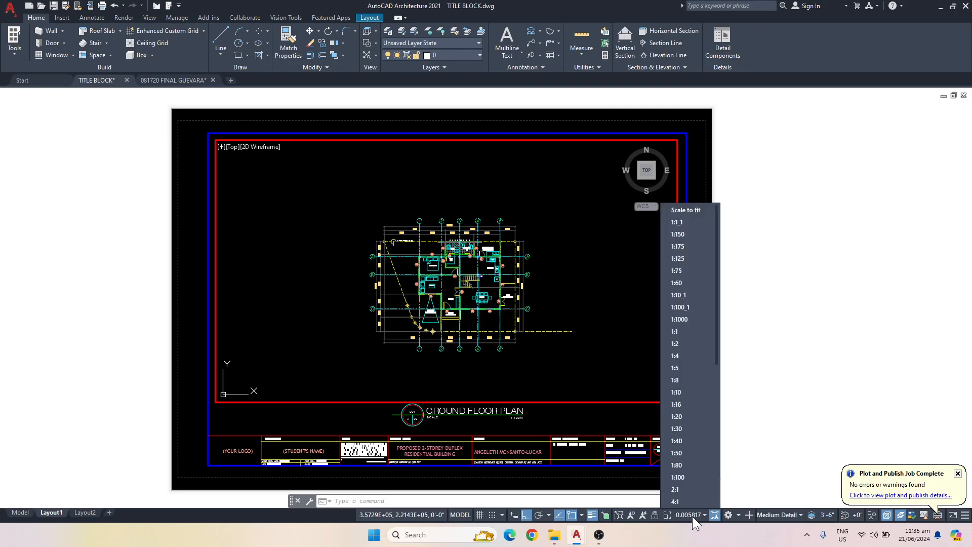
left_click(677, 477)
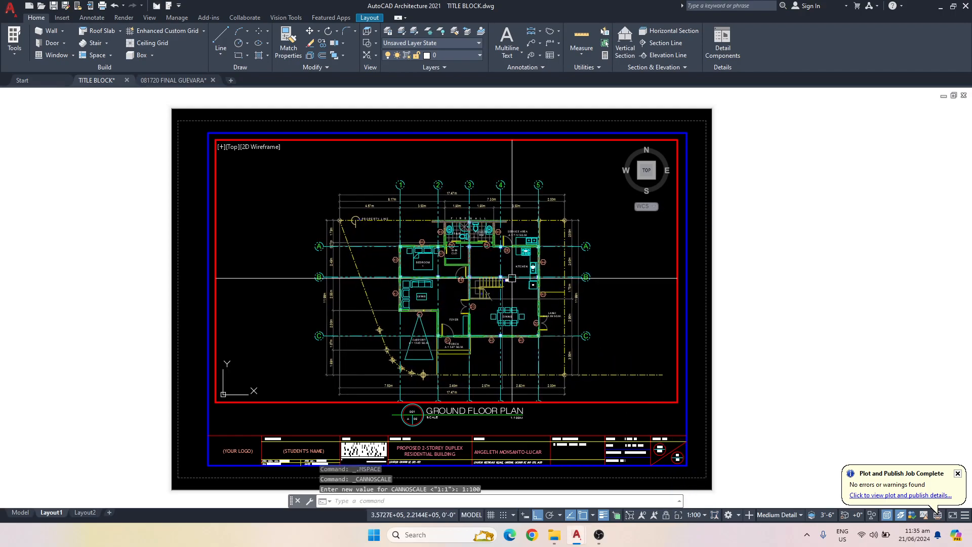
middle_click_drag(496, 319, 487, 303)
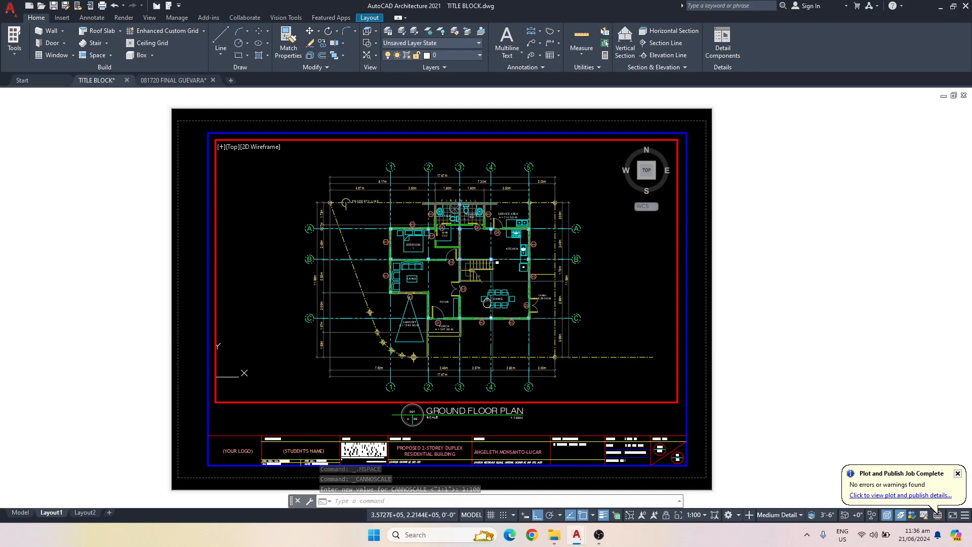
double_click(762, 305)
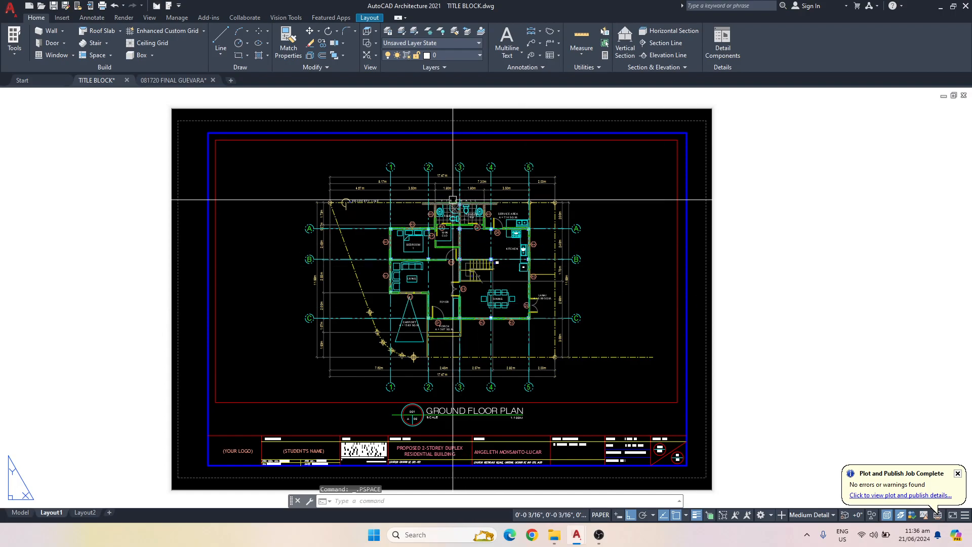
Step: Assign the viewport frame to the REFERENCE layer and clear the selection
left_click(469, 140)
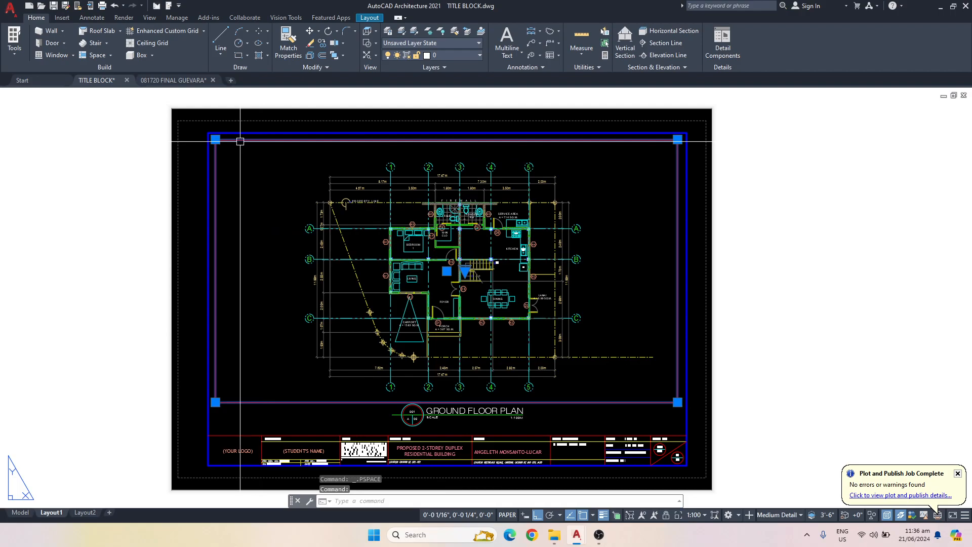
left_click(477, 54)
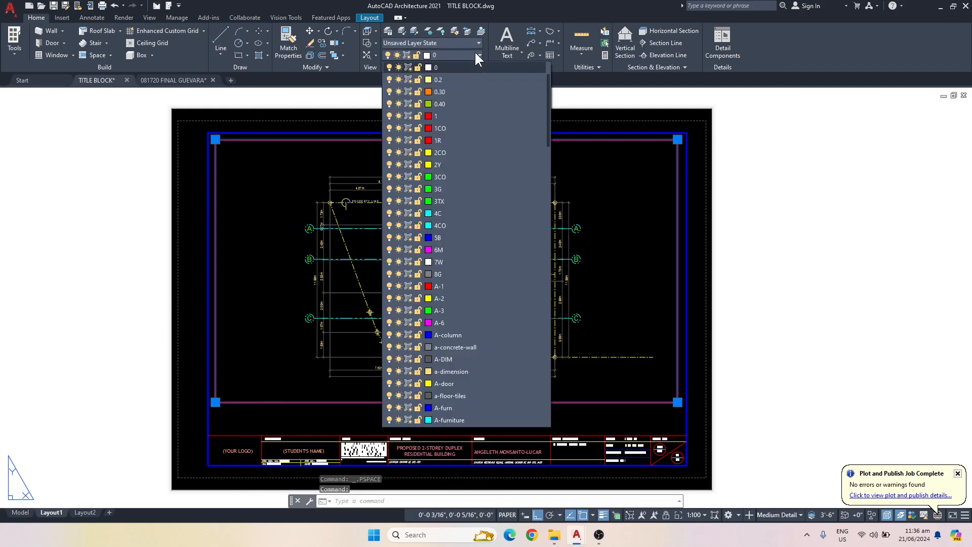
scroll(475, 51, "down", 5)
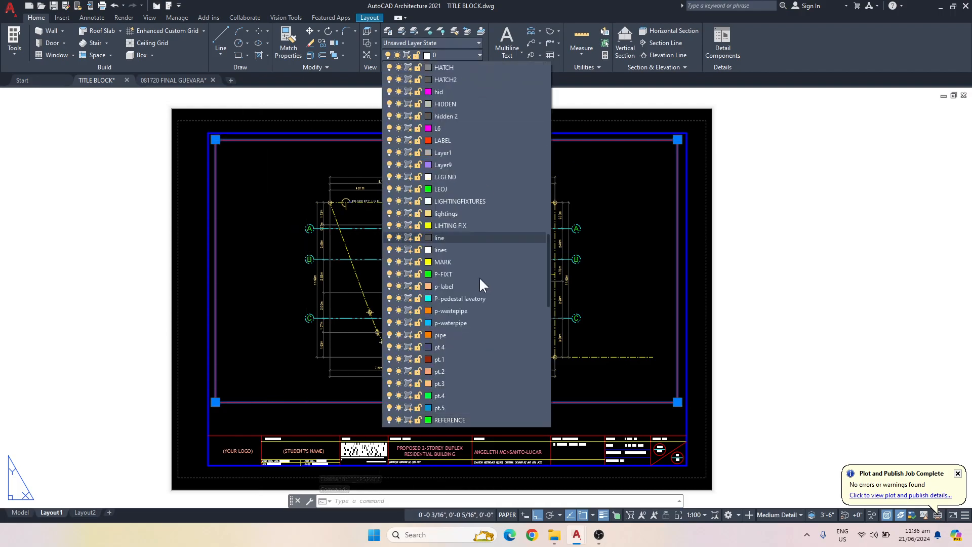
left_click(491, 421)
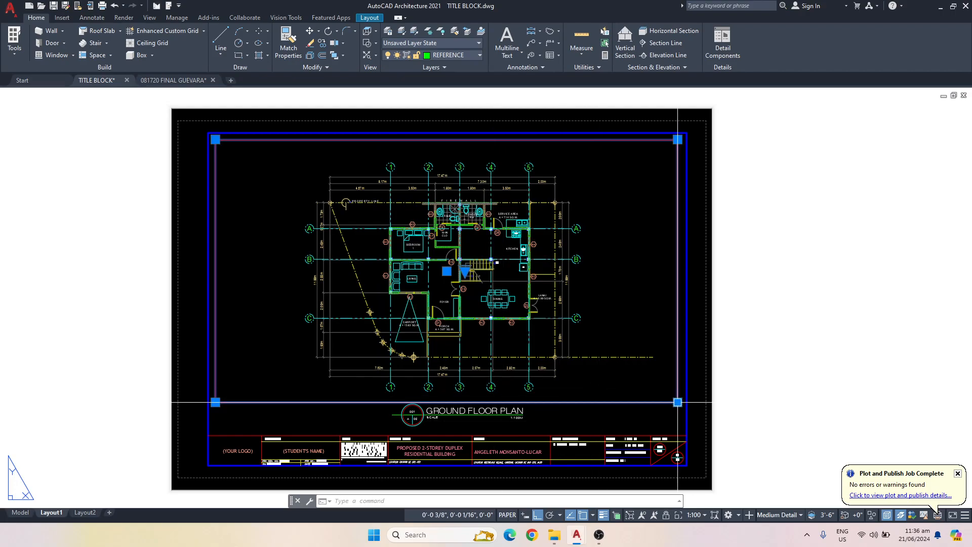
key("Escape")
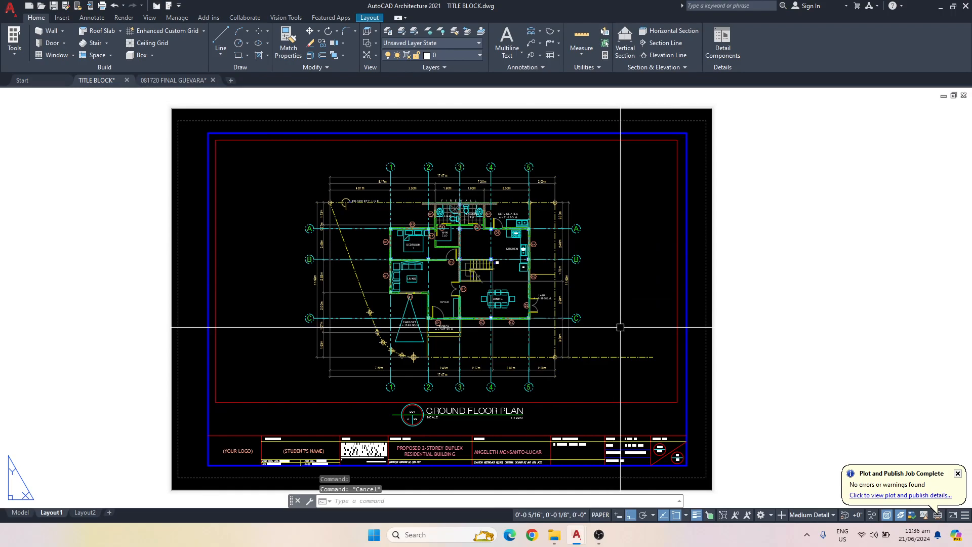
Step: Inspect the scaled floor plan, its dimensions and grid bubbles, and the title block on the sheet
scroll(460, 223, "up", 5)
scroll(495, 217, "down", 5)
middle_click_drag(494, 218, 500, 205)
scroll(358, 465, "up", 5)
middle_click_drag(296, 375, 270, 378)
scroll(270, 378, "down", 3)
scroll(331, 369, "up", 6)
scroll(331, 369, "down", 10)
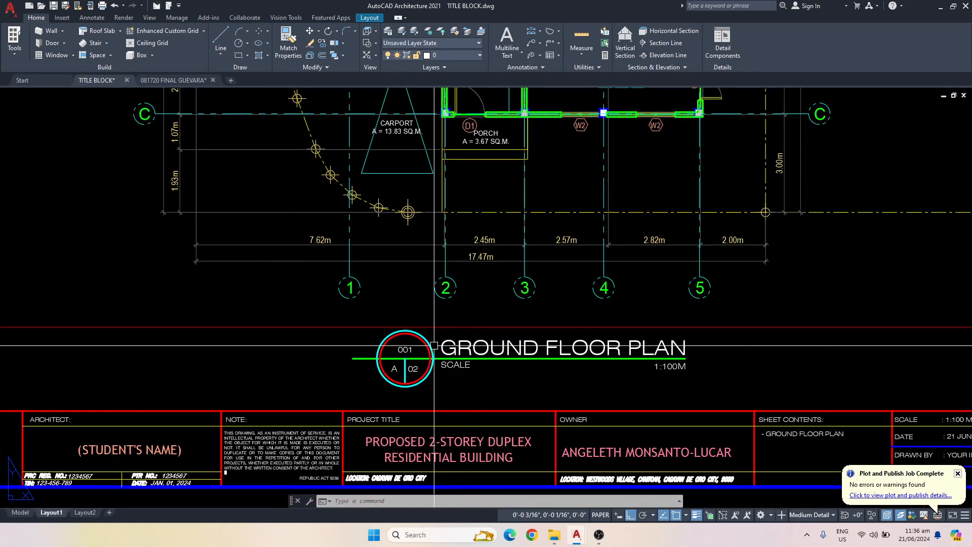
middle_click_drag(462, 356, 470, 385)
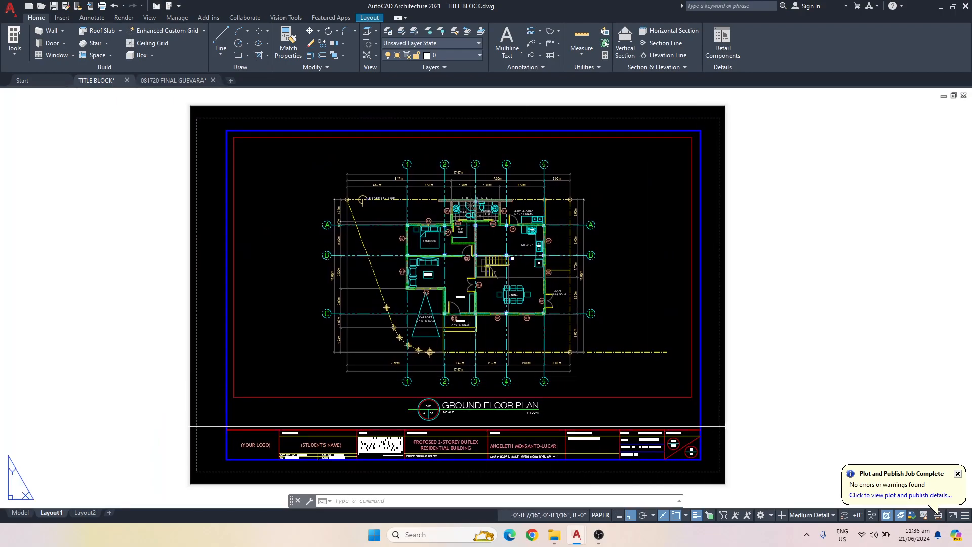
Step: Open the plot preview of Layout1 and examine the dimensions, room labels, viewport edges and title block
key("ctrl+p")
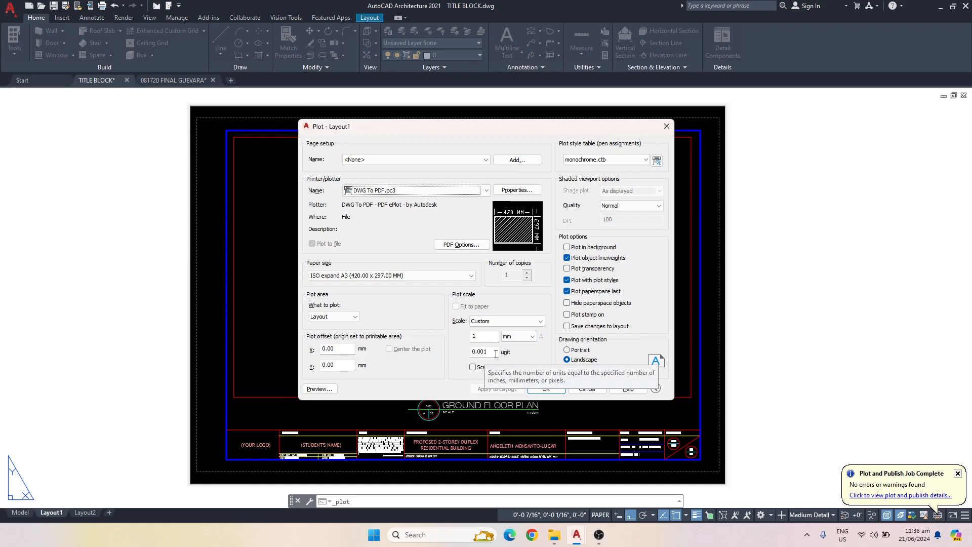
left_click(329, 389)
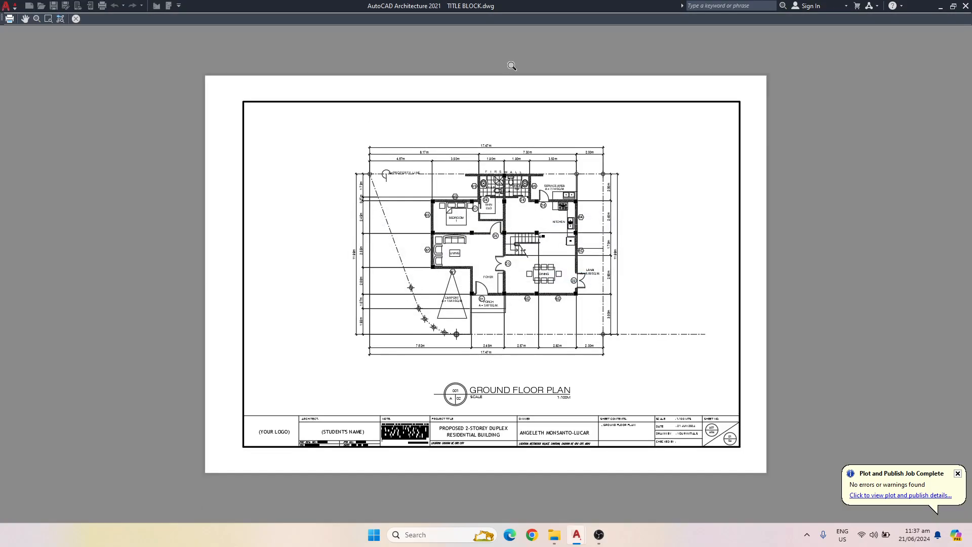
scroll(410, 129, "up", 5)
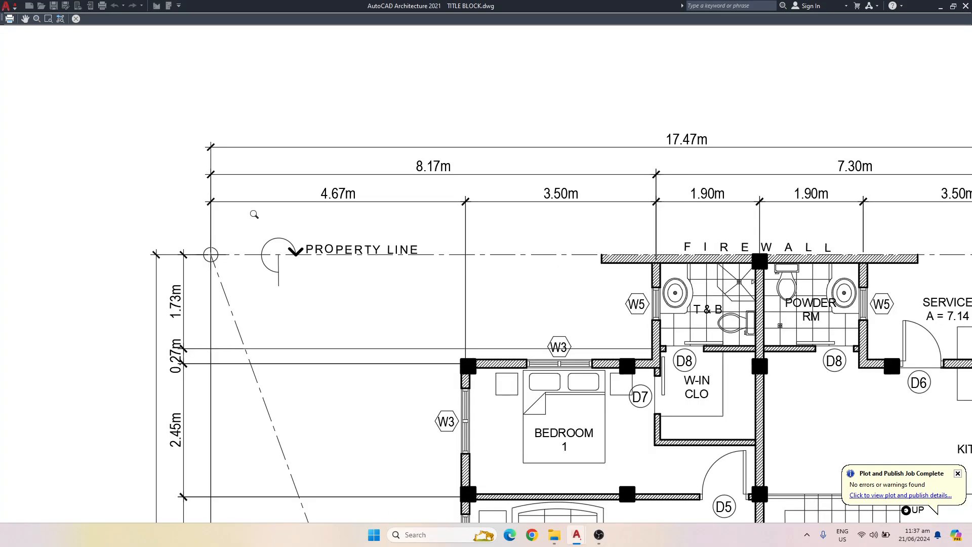
scroll(183, 232, "down", 6)
scroll(448, 336, "up", 3)
scroll(550, 265, "up", 3)
middle_click_drag(324, 227, 577, 208)
scroll(577, 208, "down", 2)
middle_click_drag(571, 296, 591, 198)
scroll(539, 255, "down", 2)
scroll(418, 463, "up", 1)
middle_click_drag(409, 433, 320, 414)
scroll(320, 414, "up", 2)
scroll(332, 438, "down", 2)
middle_click_drag(513, 323, 498, 375)
scroll(501, 347, "down", 1)
middle_click_drag(495, 279, 496, 285)
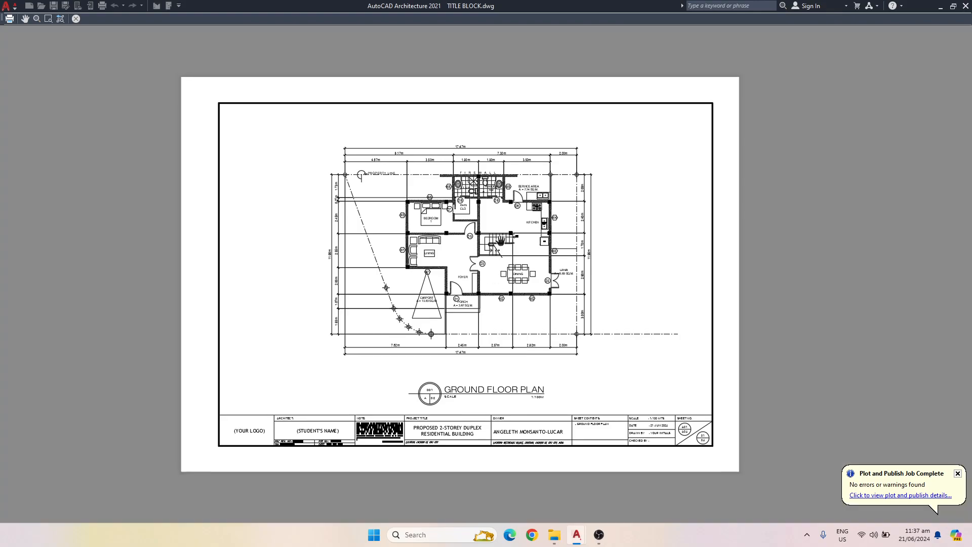
Step: Plot the previewed sheet to TITLE BLOCK-Layout1.pdf in Documents and close the resulting PDF
right_click(499, 241)
left_click(529, 262)
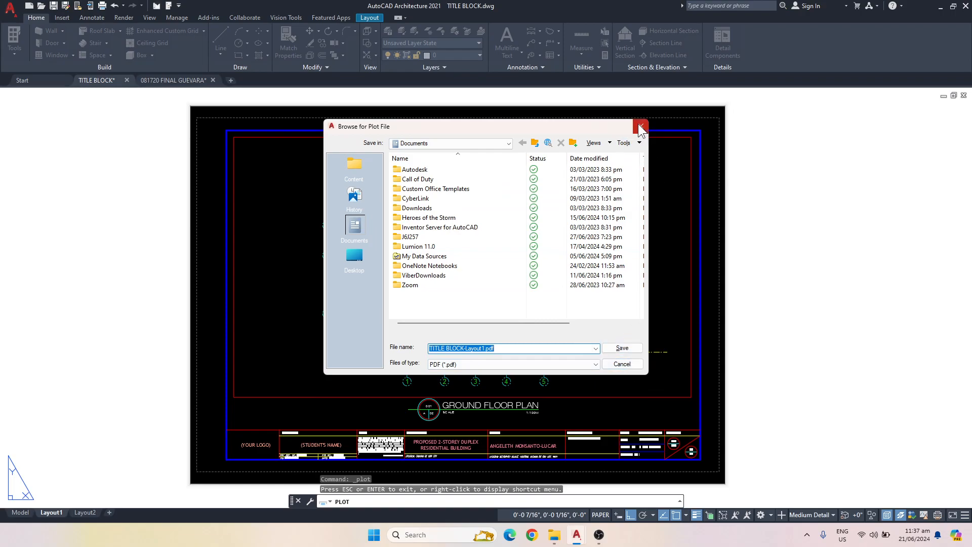
left_click(626, 347)
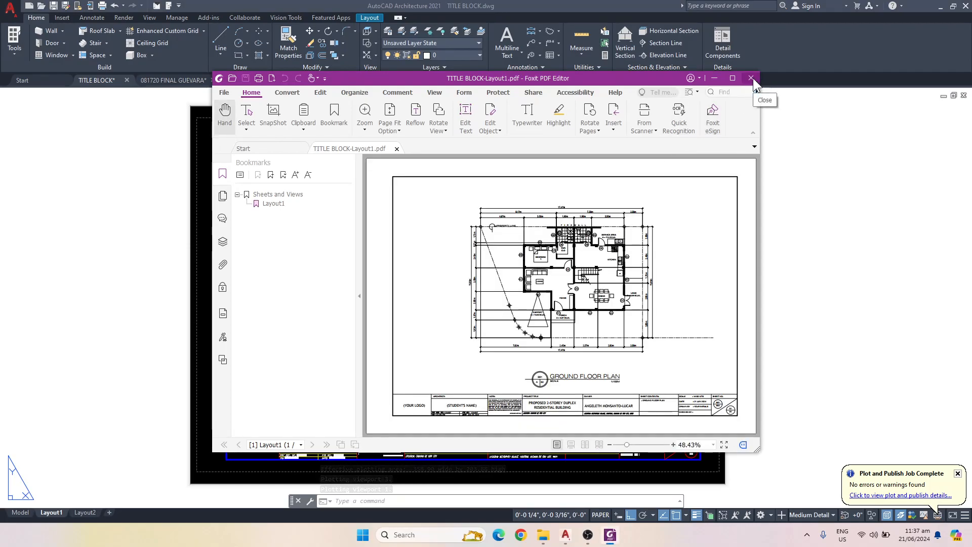
left_click(752, 78)
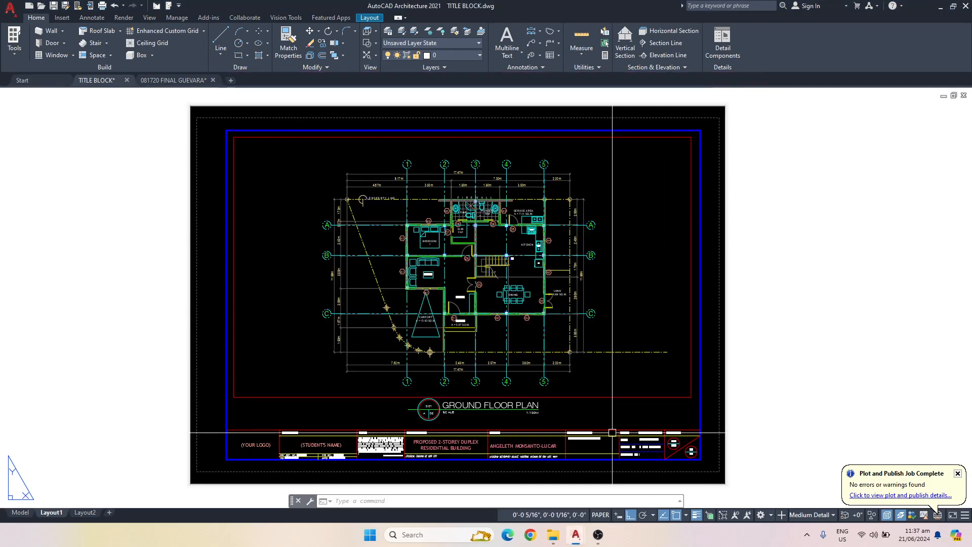